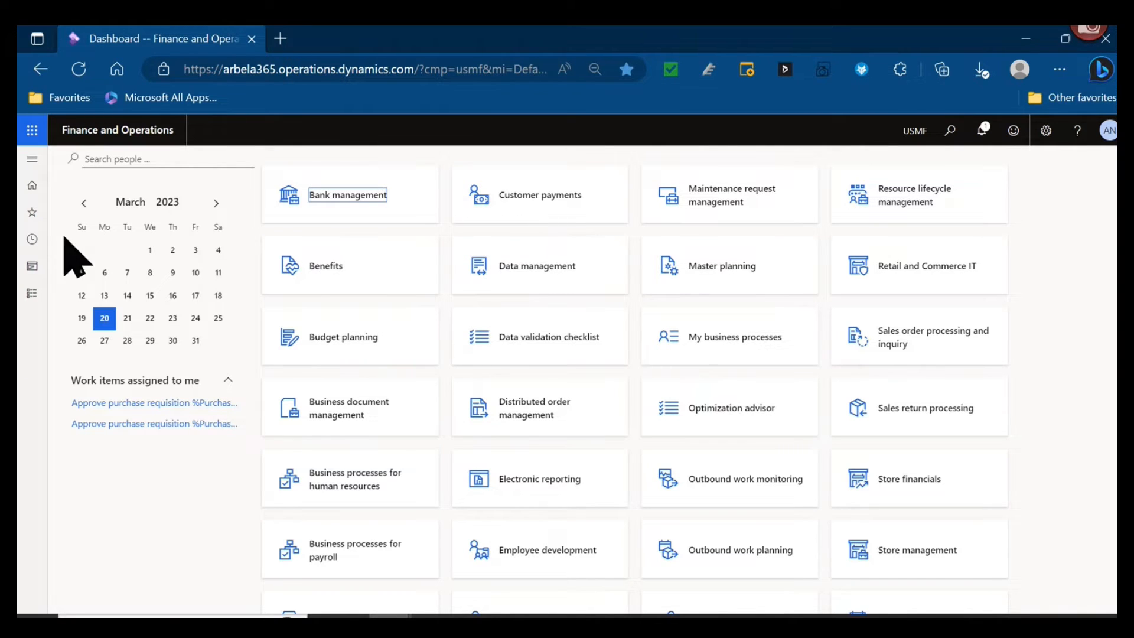
- Open the order hold codes setup for sales orders in Sales and marketing and view the Cust Serv hold code
left_click(32, 159)
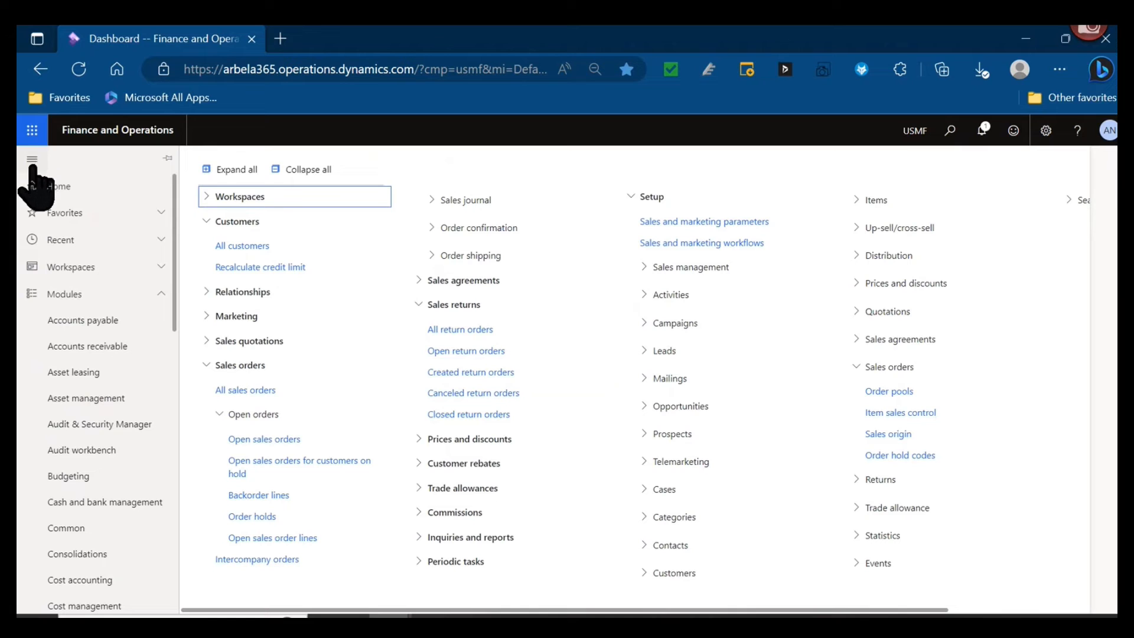
left_click(955, 453)
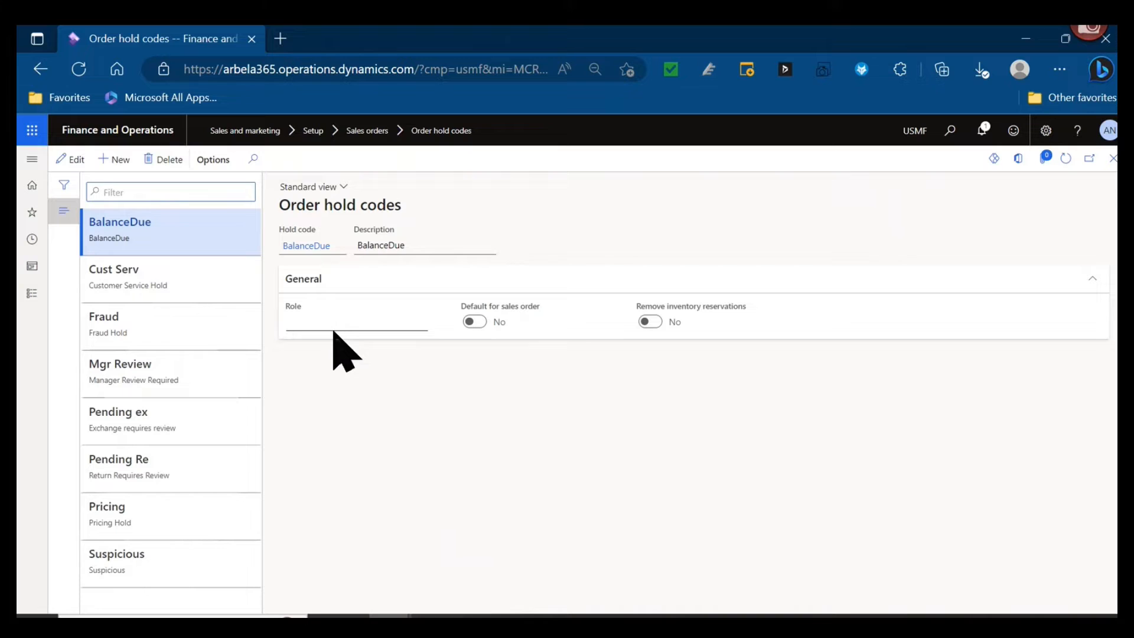
left_click(190, 281)
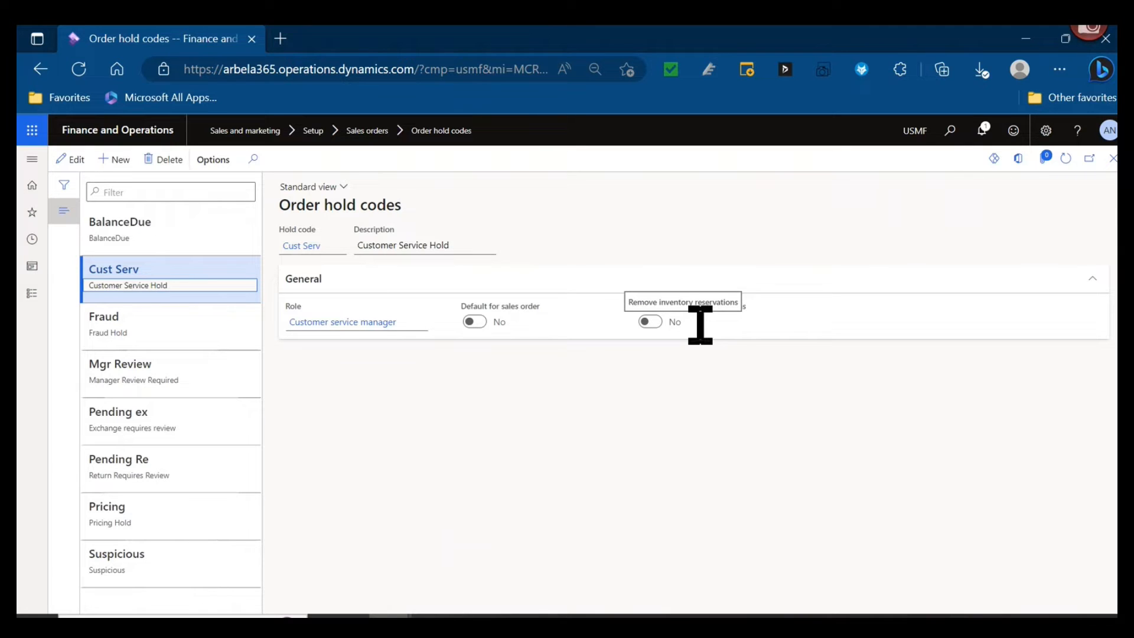
- Open the Accounts receivable parameters and inspect the colour assigned to the "On Hold" sales order status
left_click(31, 159)
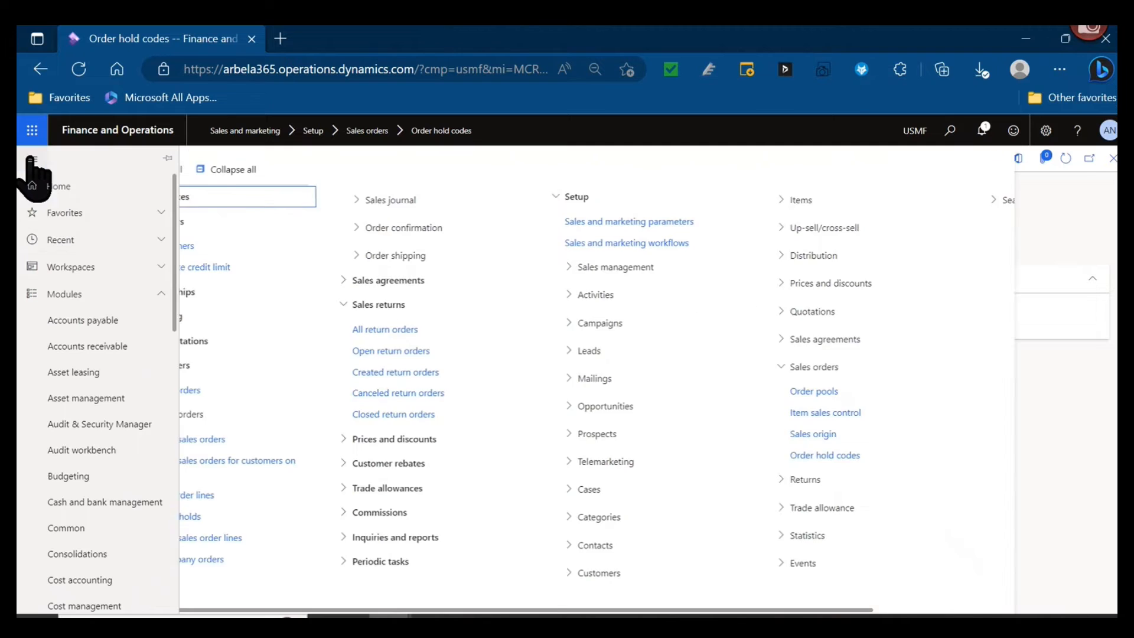
left_click(112, 346)
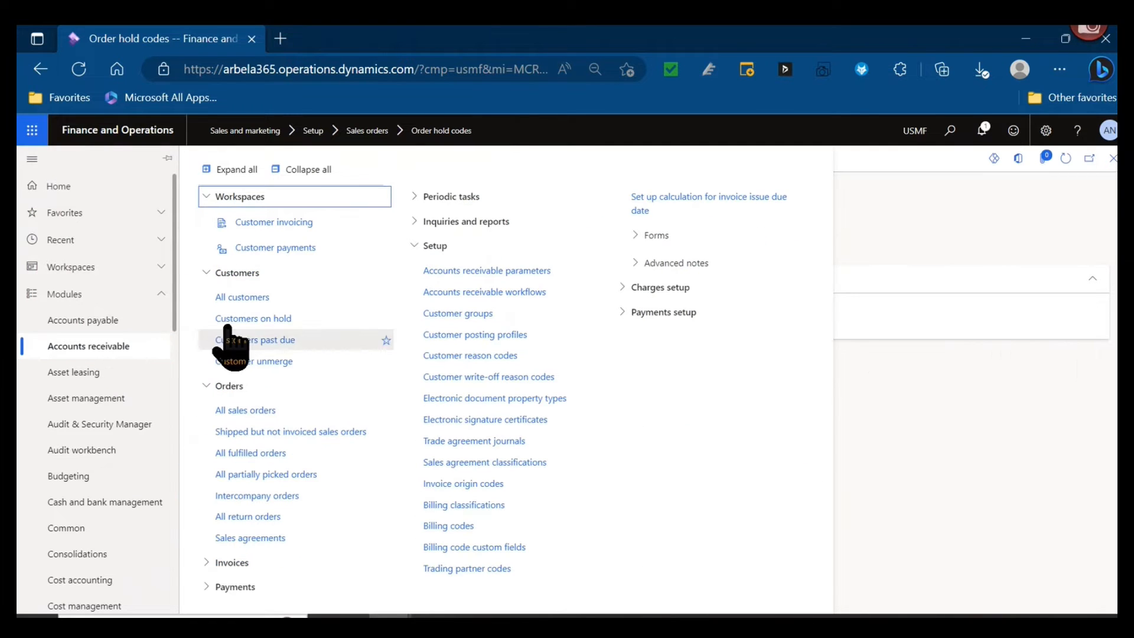
left_click(539, 273)
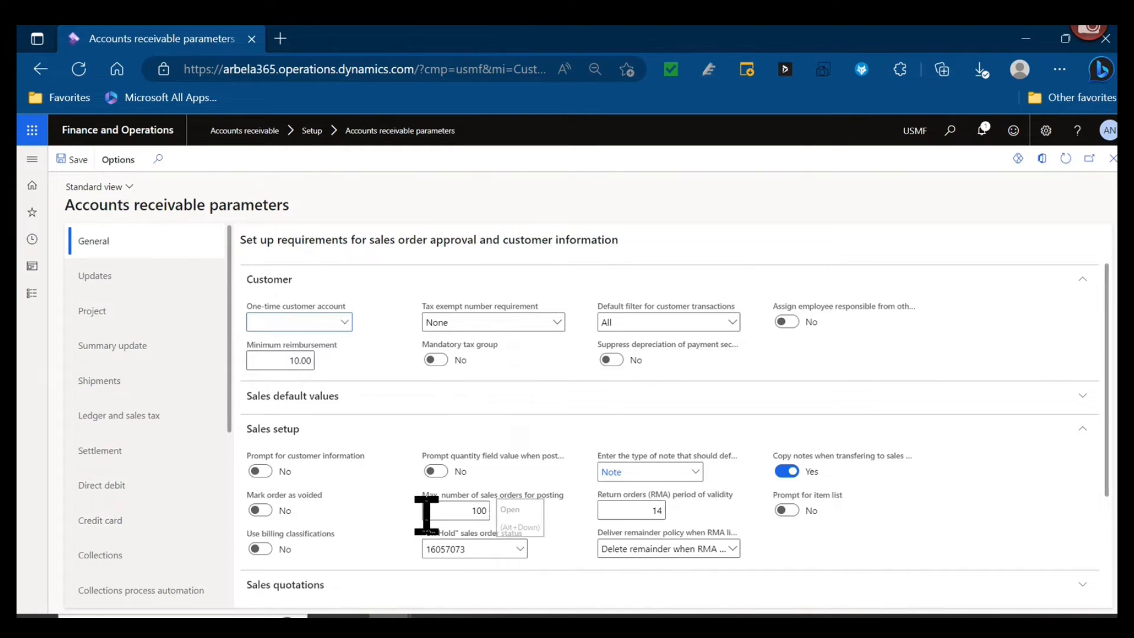
left_click(522, 549)
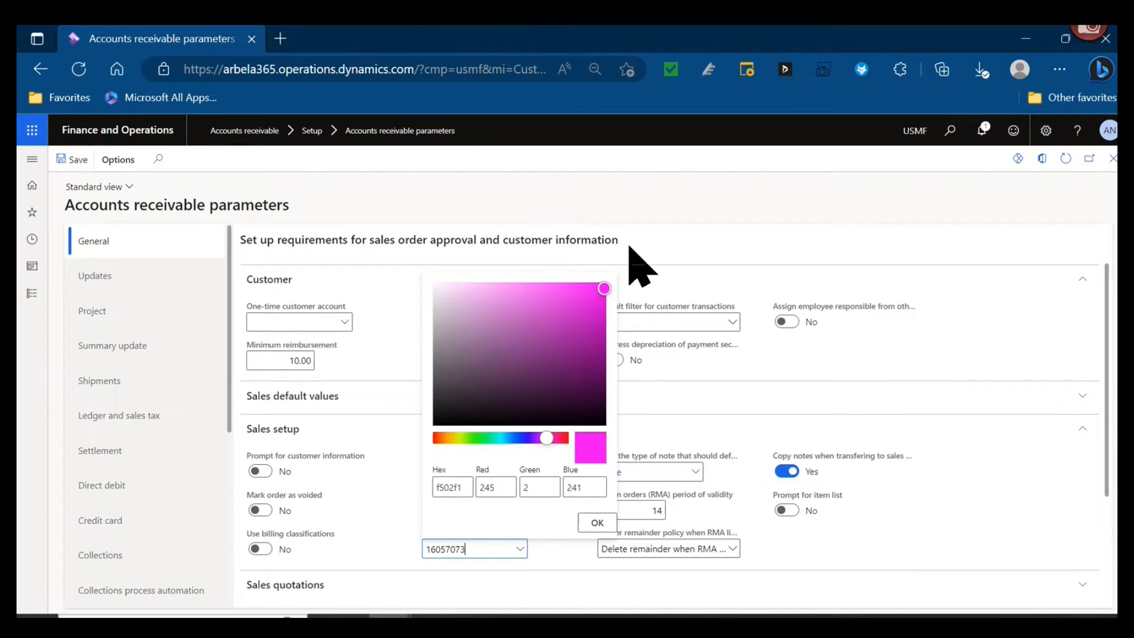
left_click(608, 523)
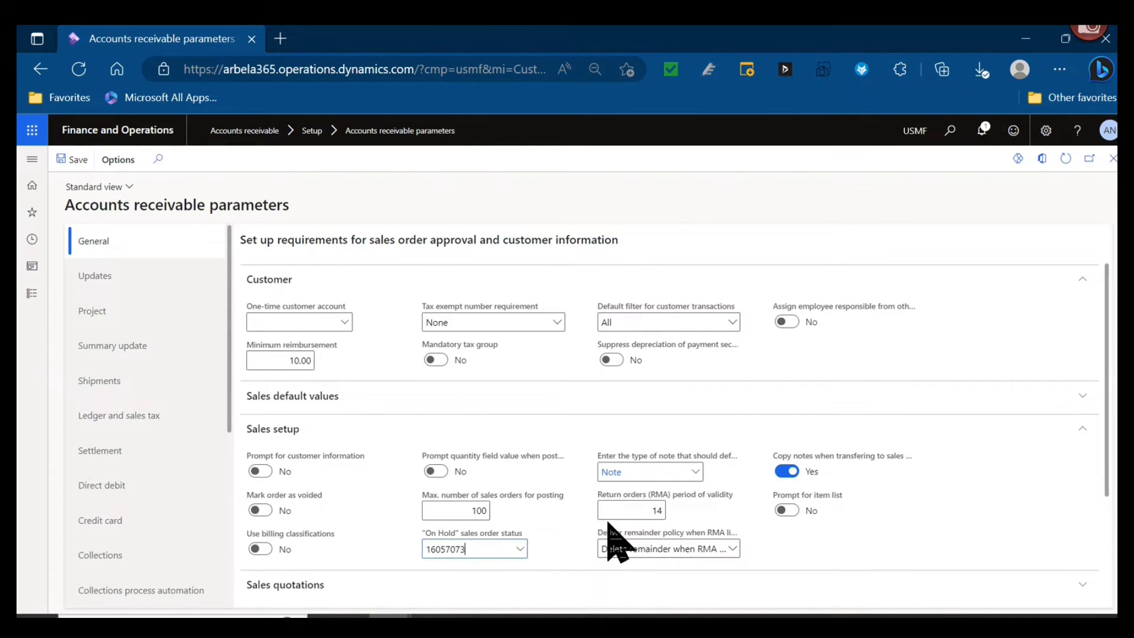
- Open the list of all sales orders and select the highlighted on-hold order for Forest Wholesales
left_click(31, 161)
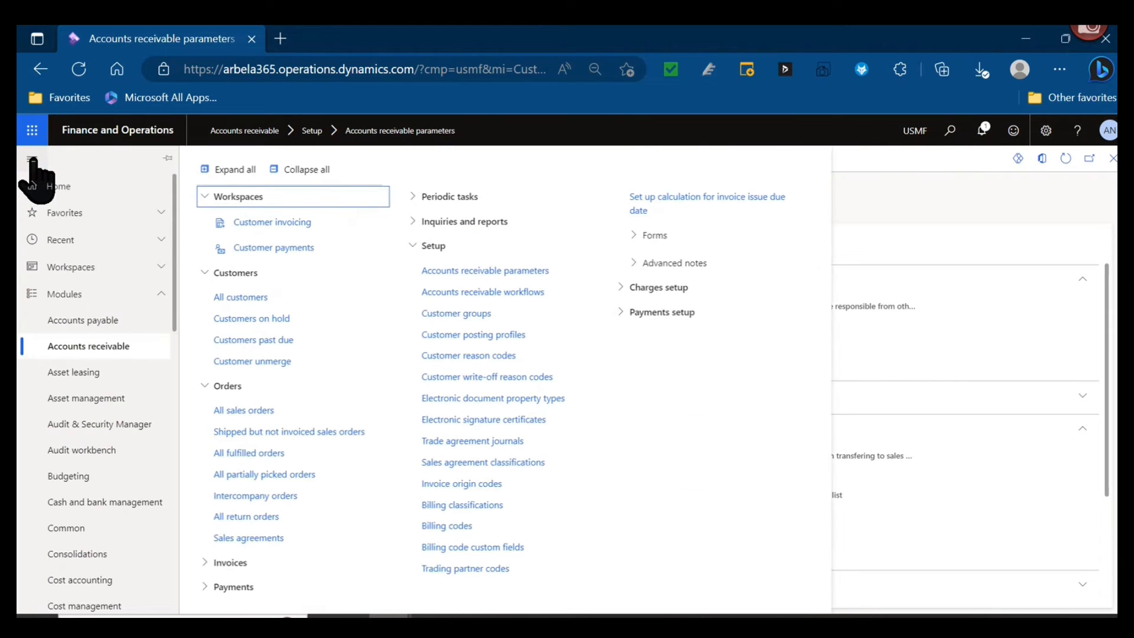
left_click(256, 410)
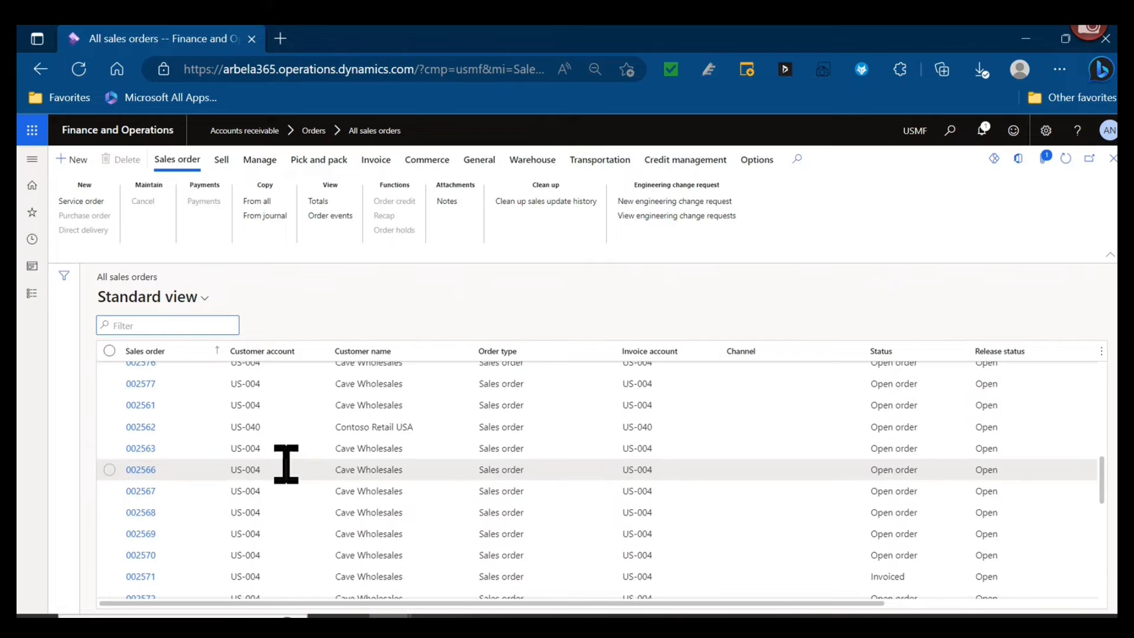
scroll(285, 465, "up", 7)
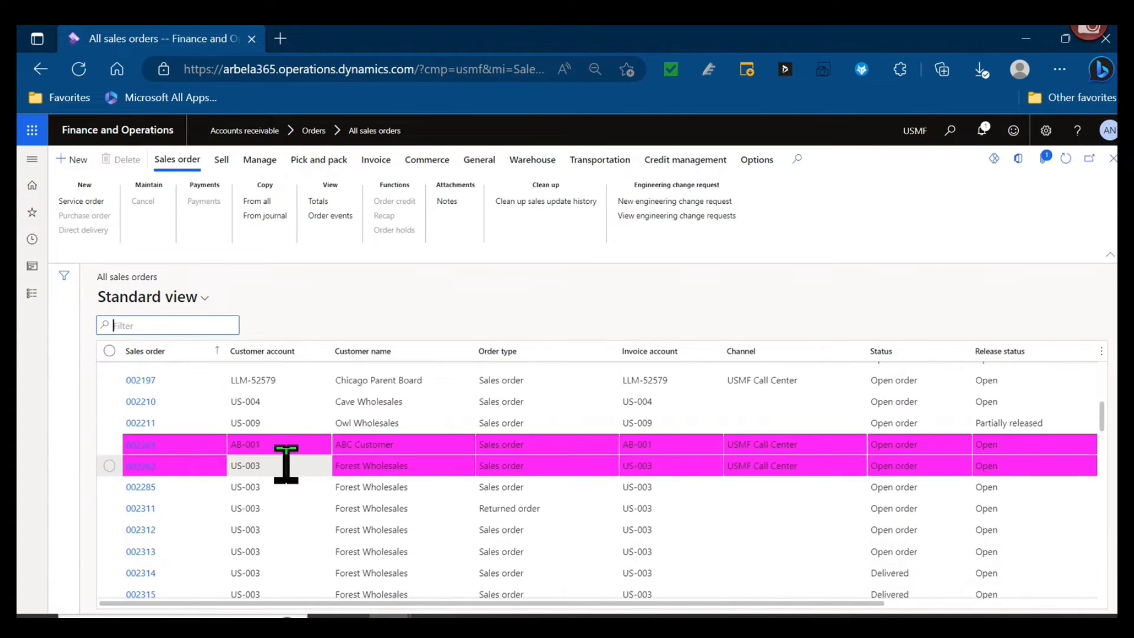
left_click(110, 445)
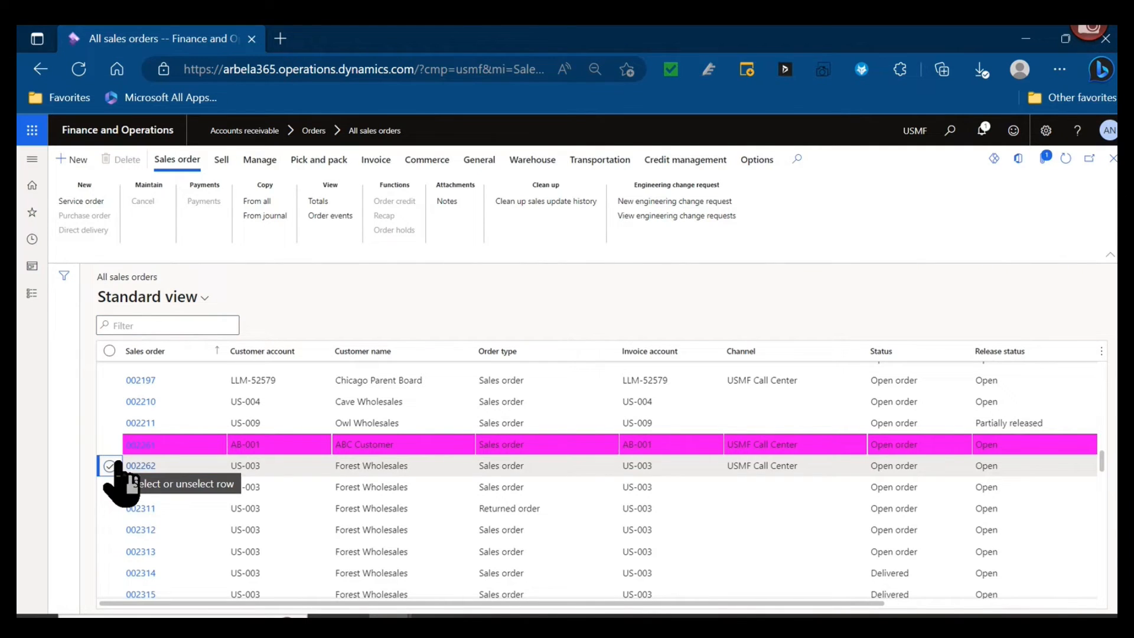
left_click(110, 466)
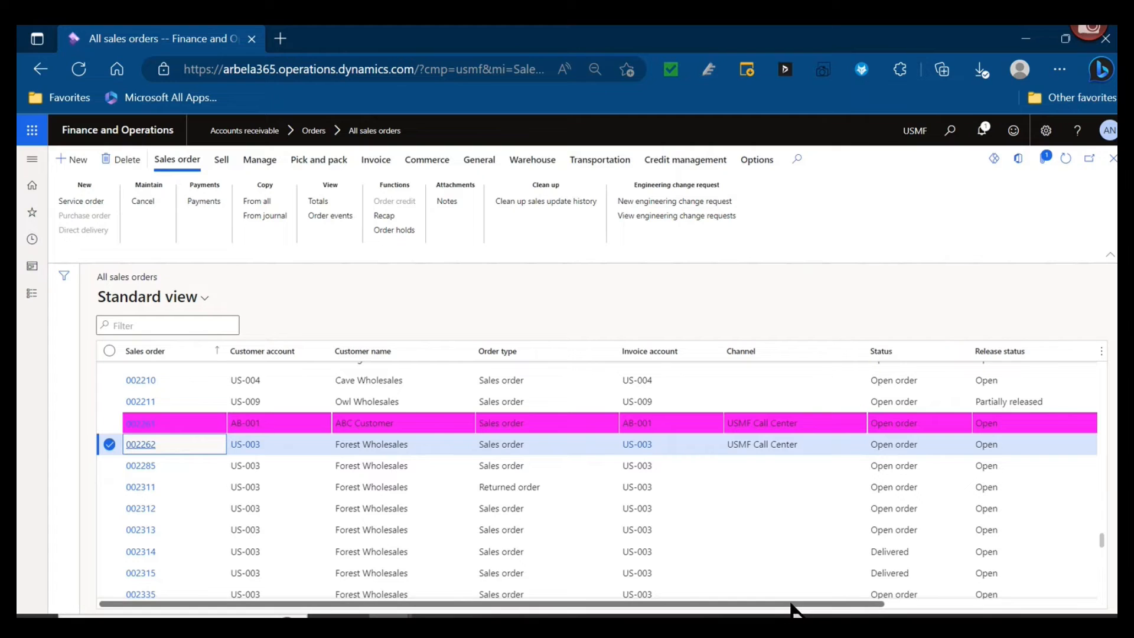
- Filter the sales orders to those where Do not process is exactly "yes" and look through the filtered list
left_click_drag(792, 603, 1037, 603)
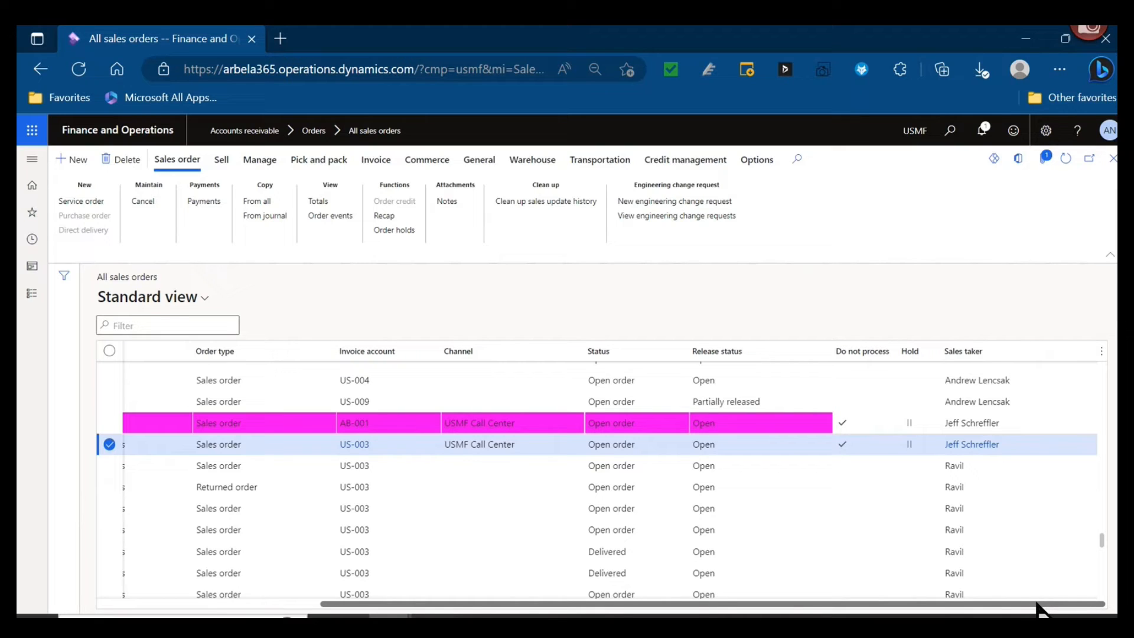
left_click(858, 358)
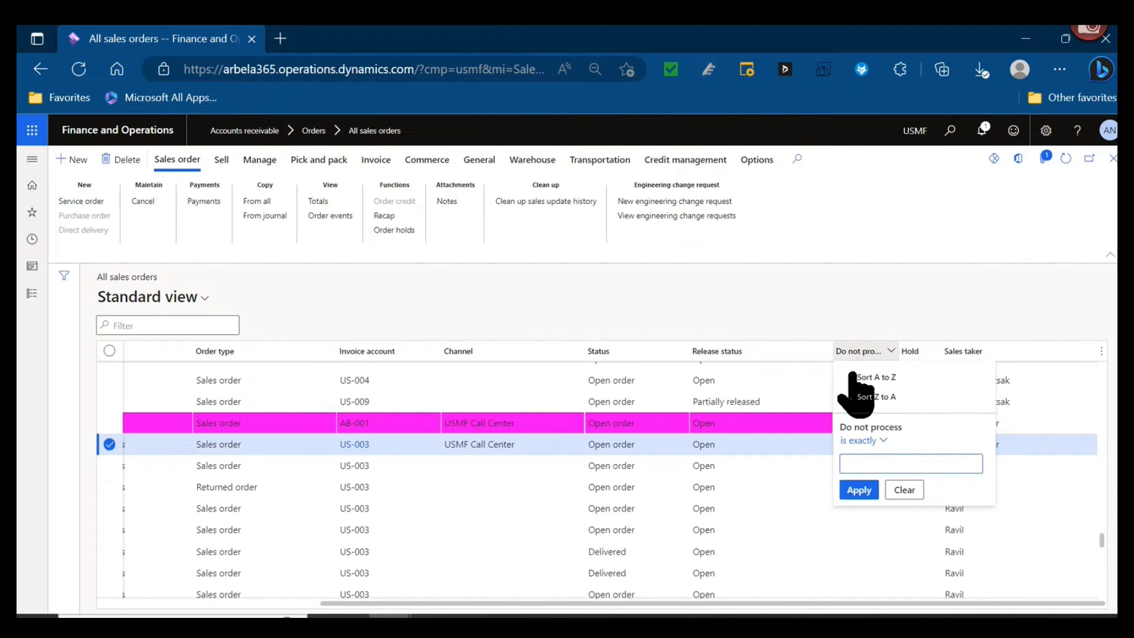
type("yes")
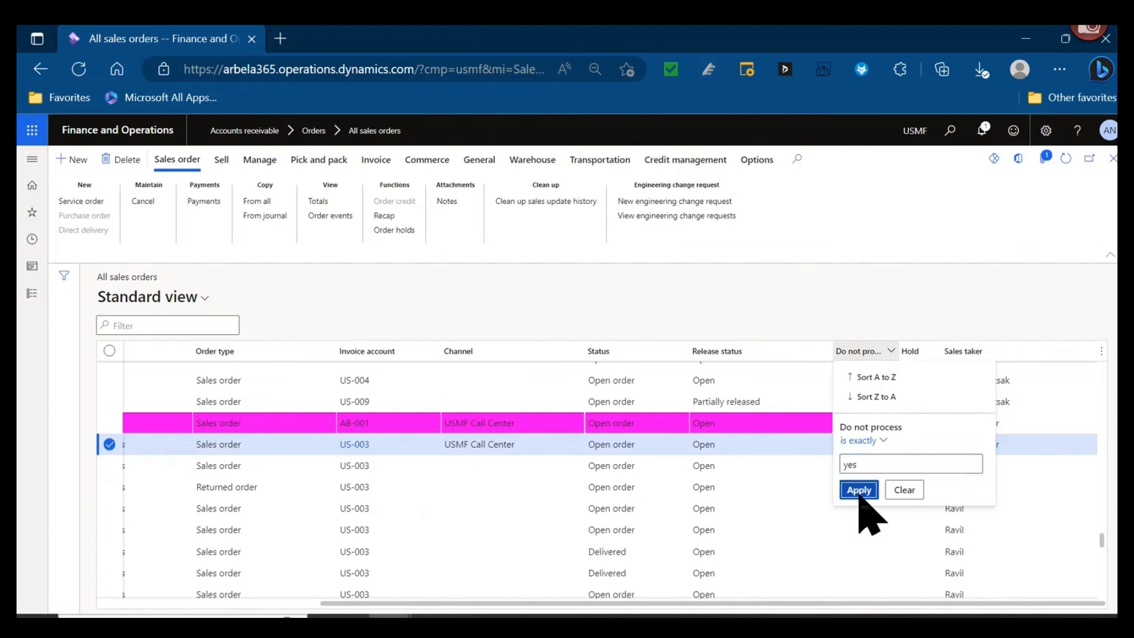
left_click(859, 489)
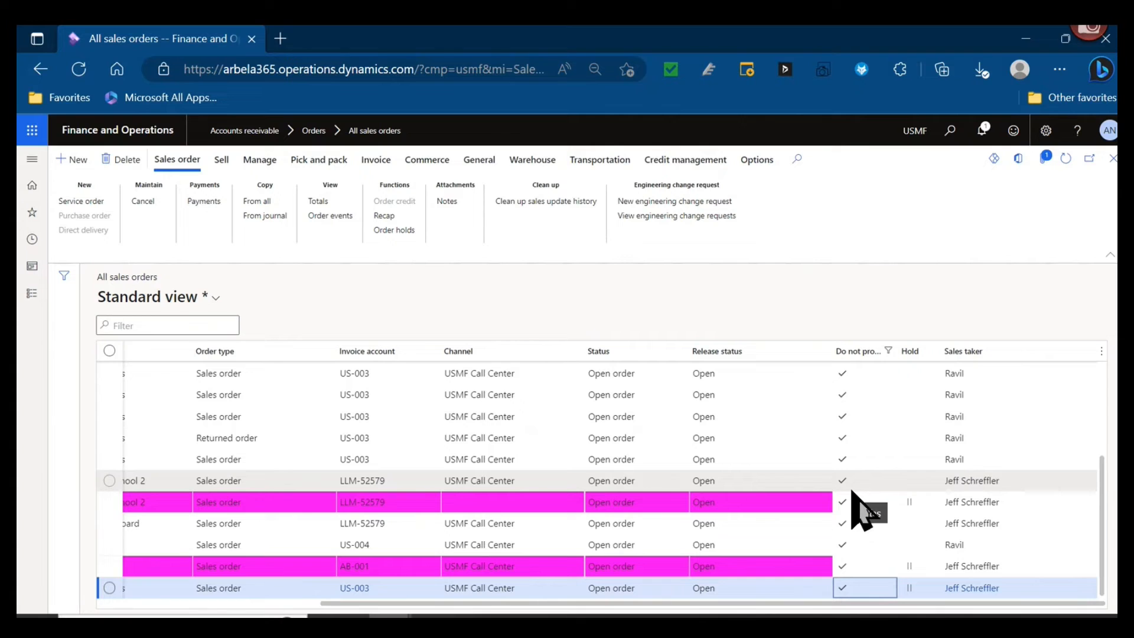
scroll(857, 509, "up", 3)
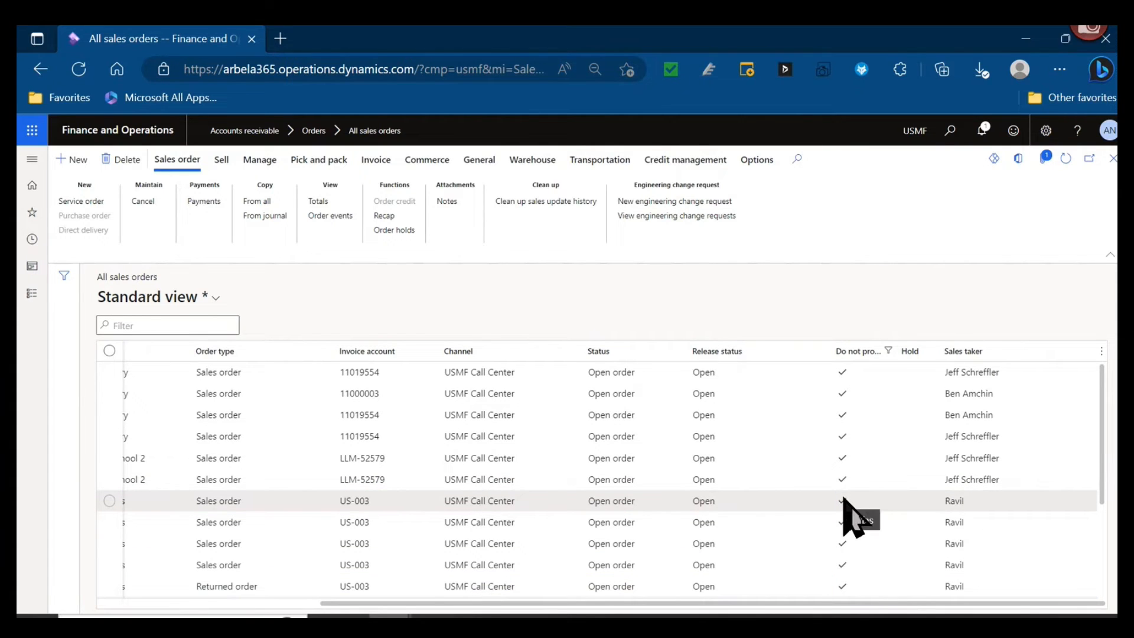
scroll(845, 499, "down", 3)
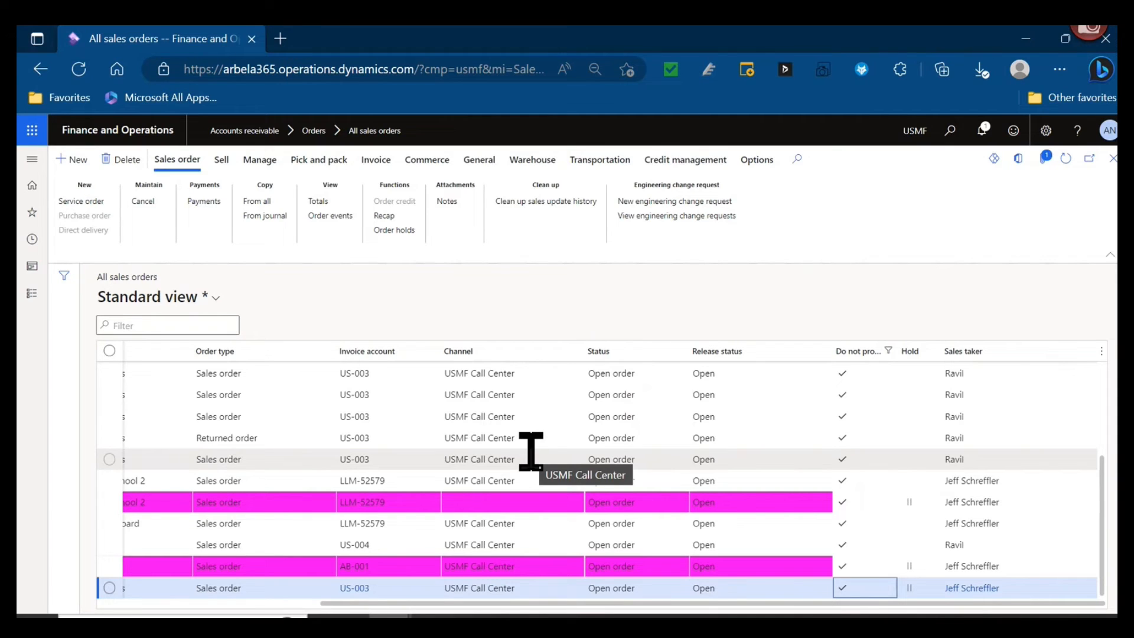
scroll(523, 472, "up", 3)
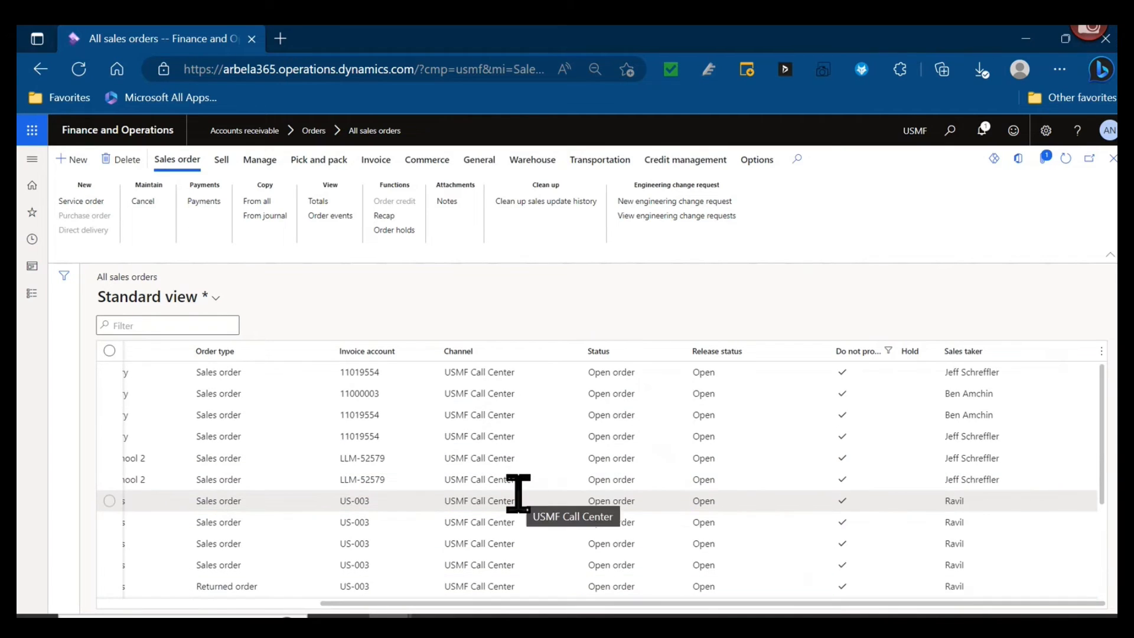
scroll(518, 495, "down", 5)
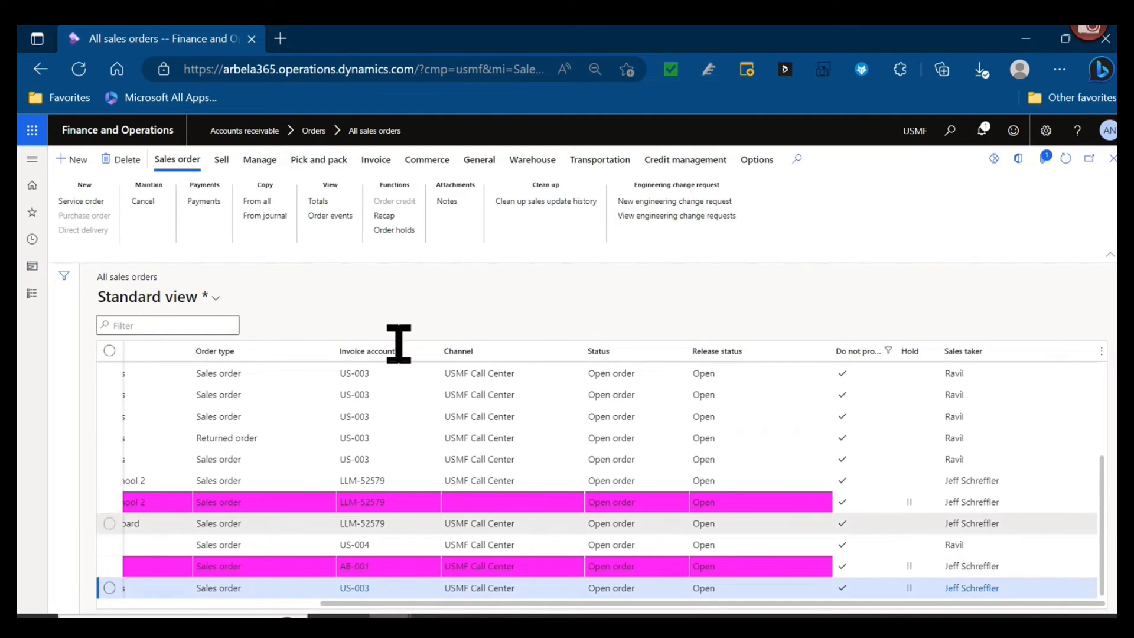
- Open the order holds of the selected Forest Wholesales order and review its hold details, notes and fraud details
left_click(402, 230)
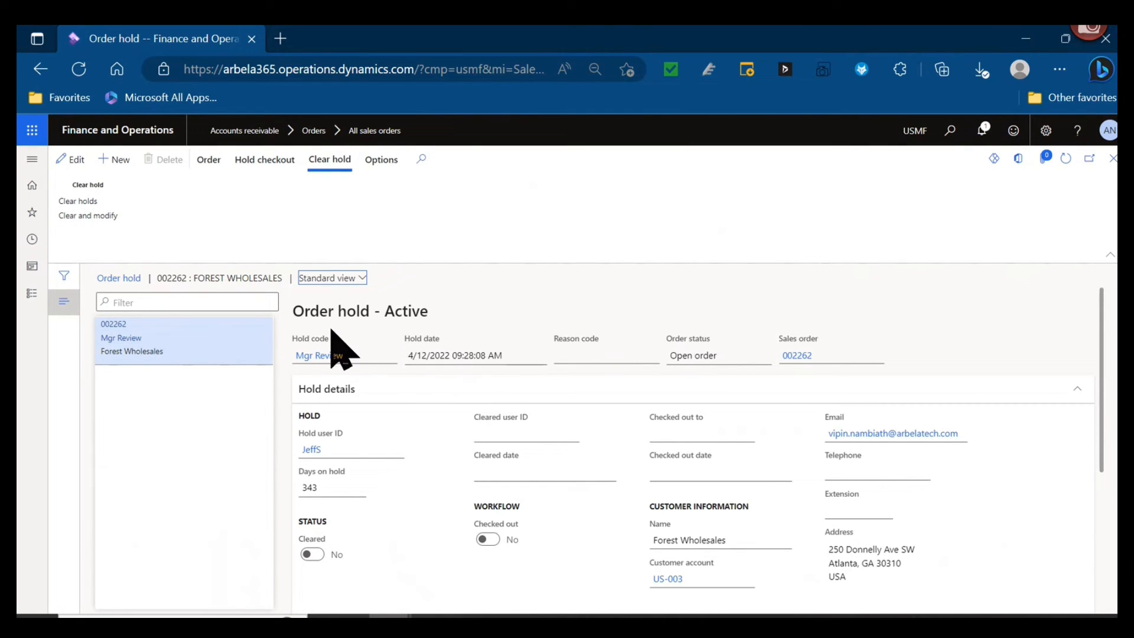
scroll(340, 343, "down", 1)
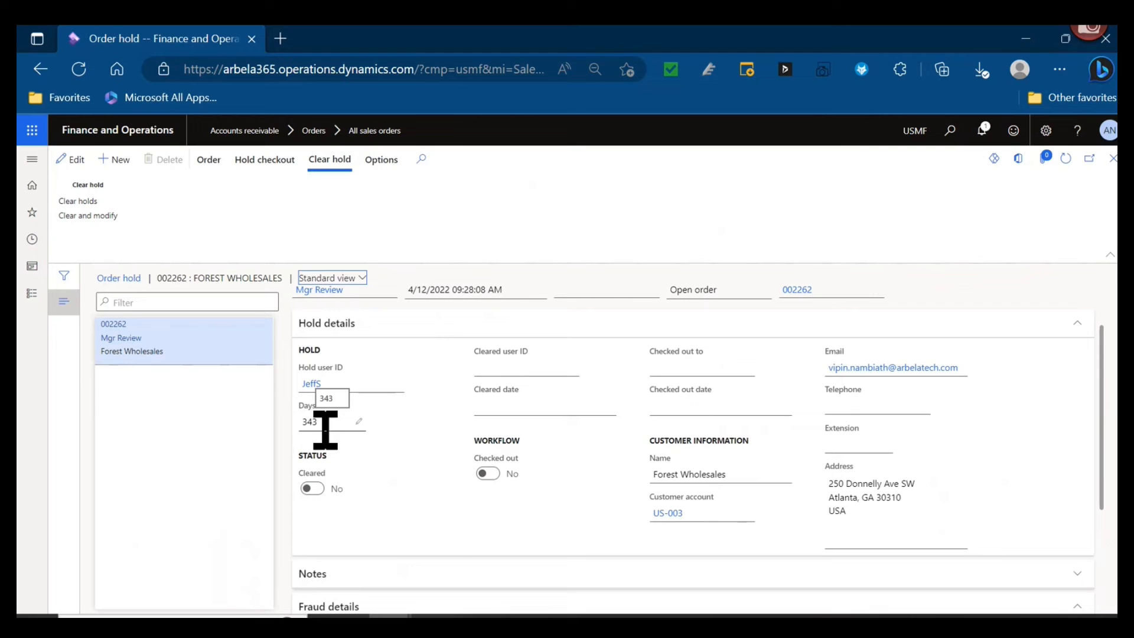
scroll(437, 515, "down", 3)
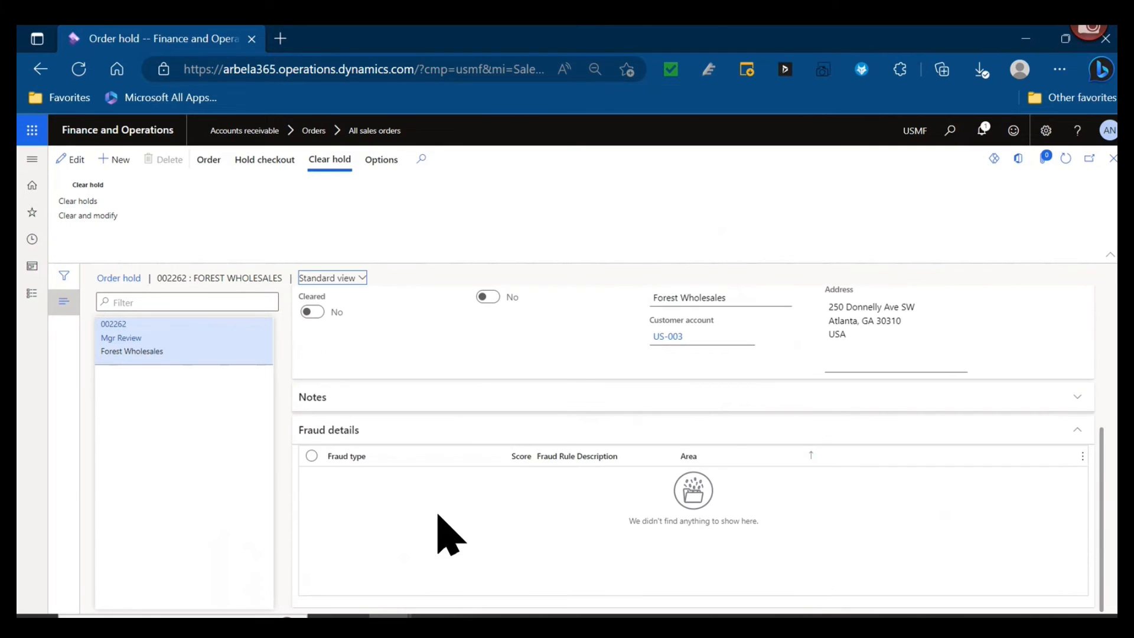
left_click(453, 397)
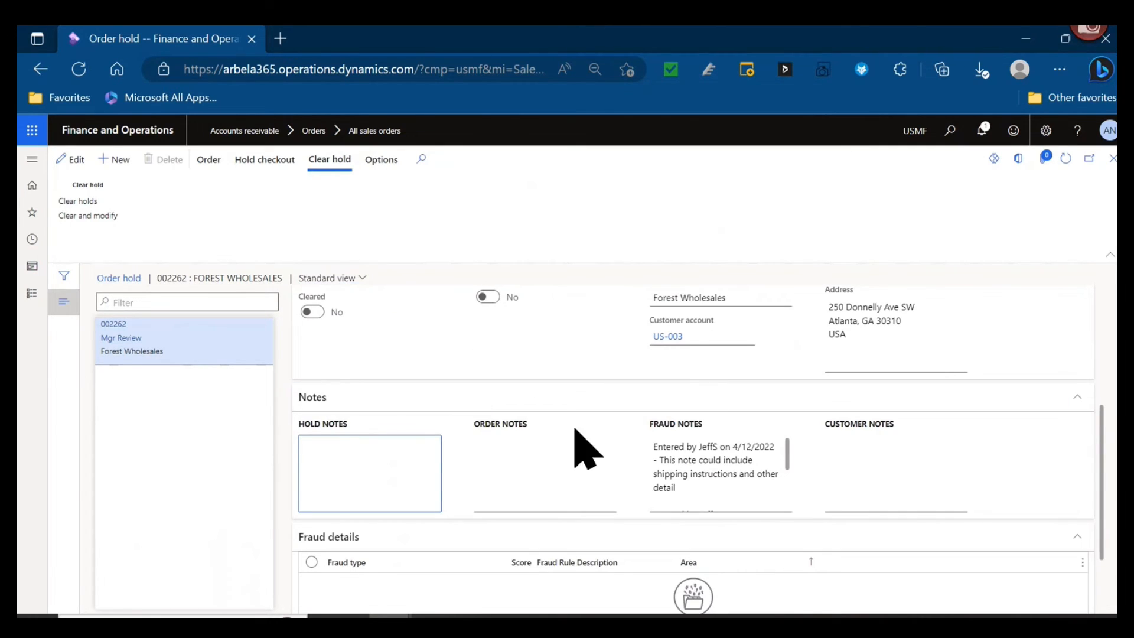
scroll(780, 472, "down", 2)
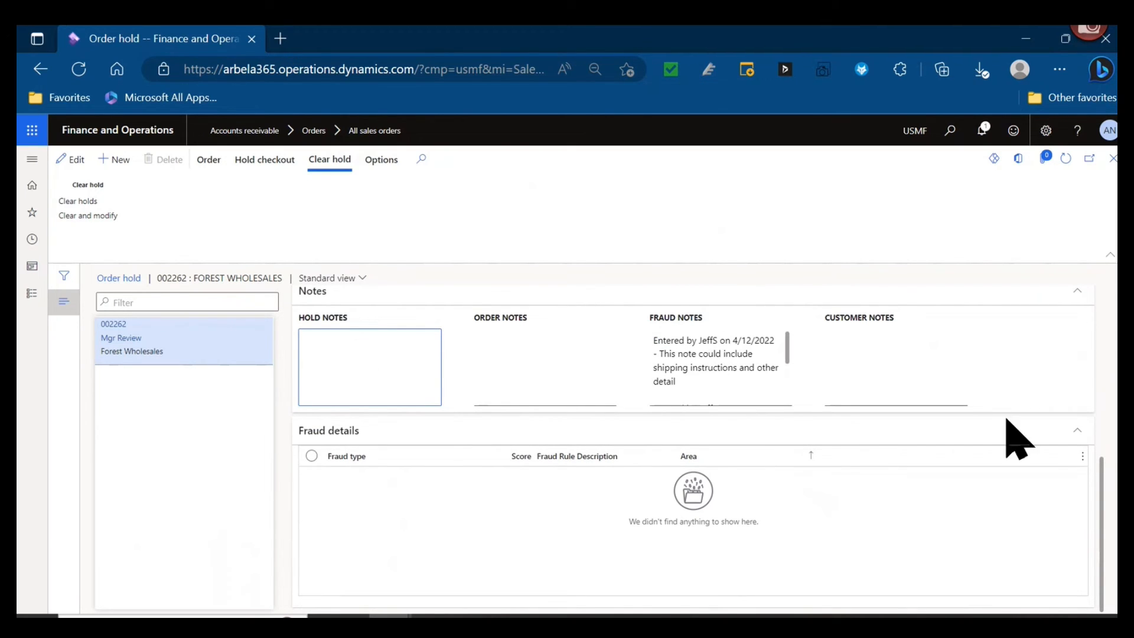
- Try to clear the Mgr Review hold on the Forest Wholesales order and return to the sales order list
scroll(1102, 519, "up", 5)
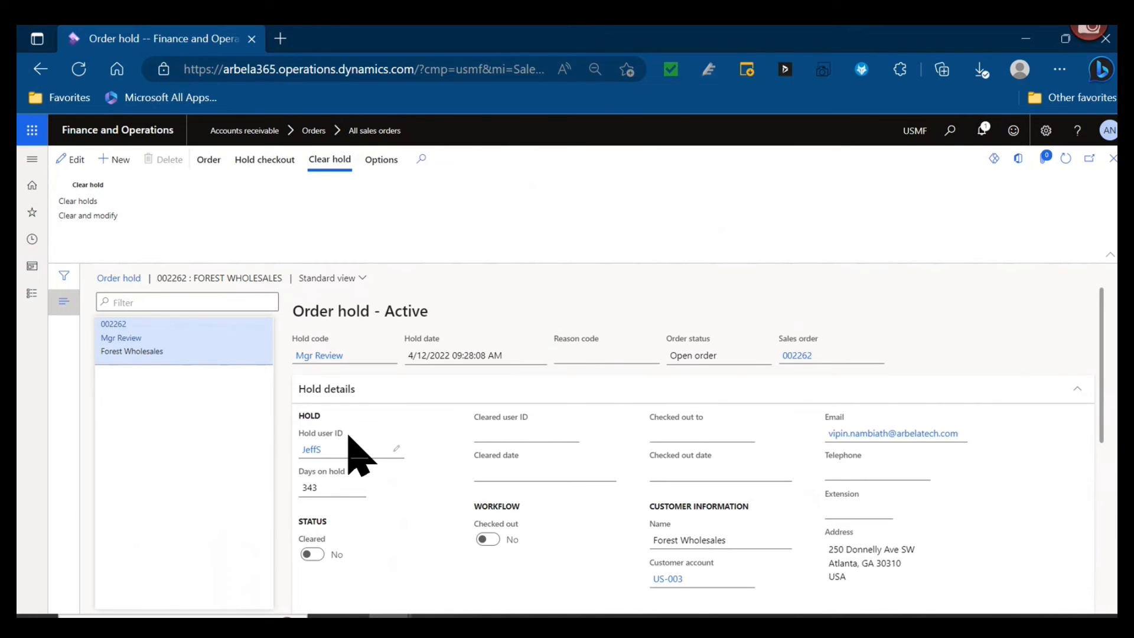
left_click(87, 199)
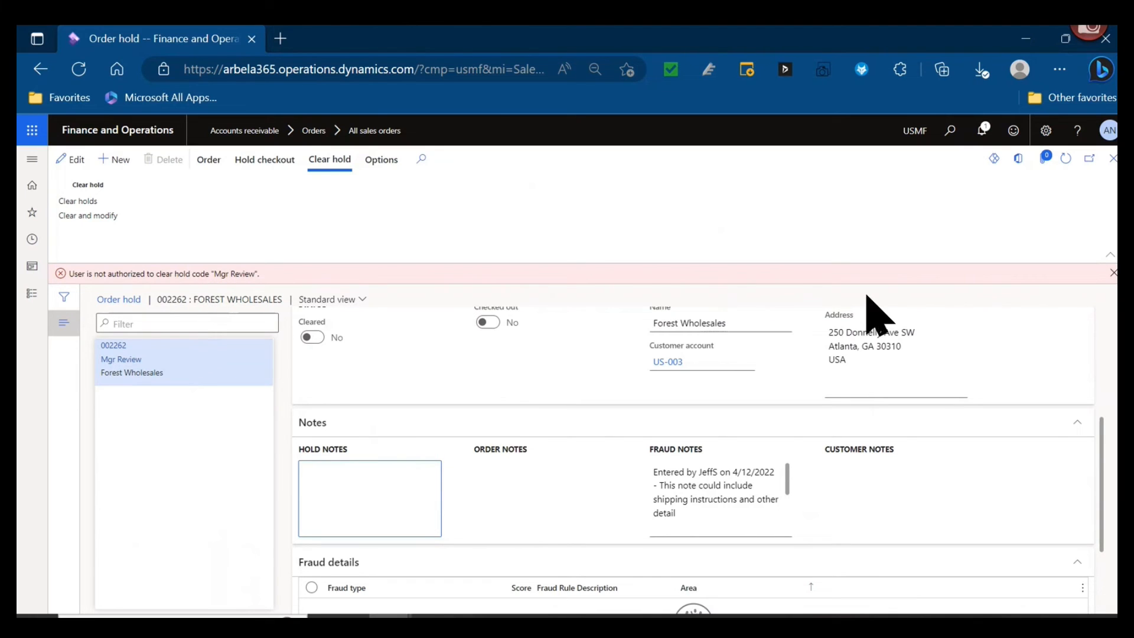
left_click(1113, 158)
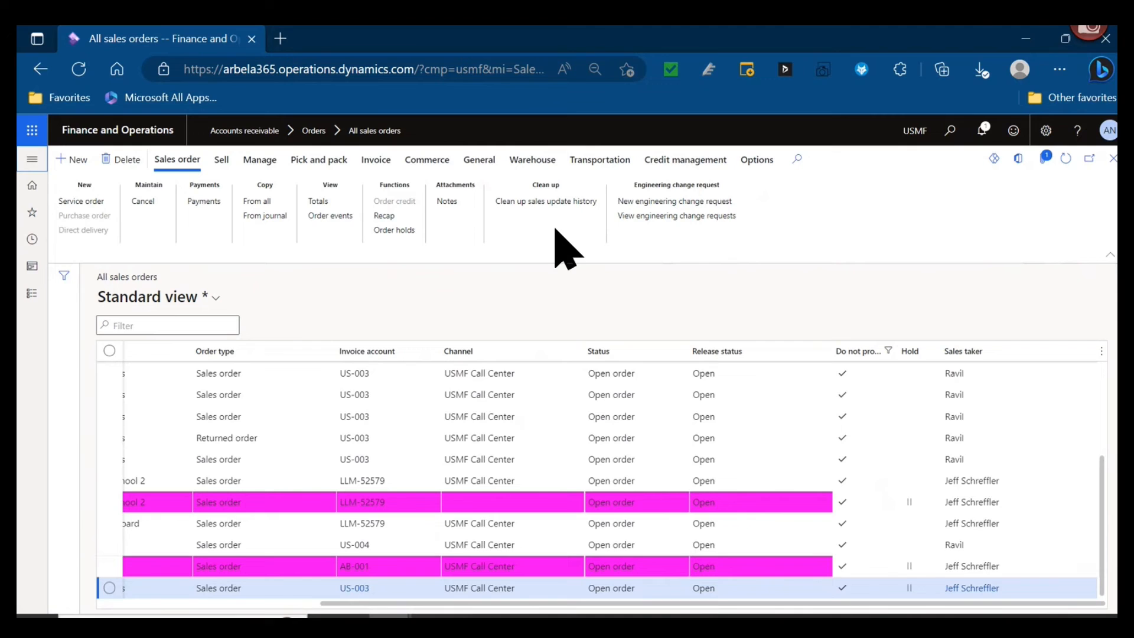
- Open the Order holds list under the open sales orders of the Sales and marketing module
left_click(32, 160)
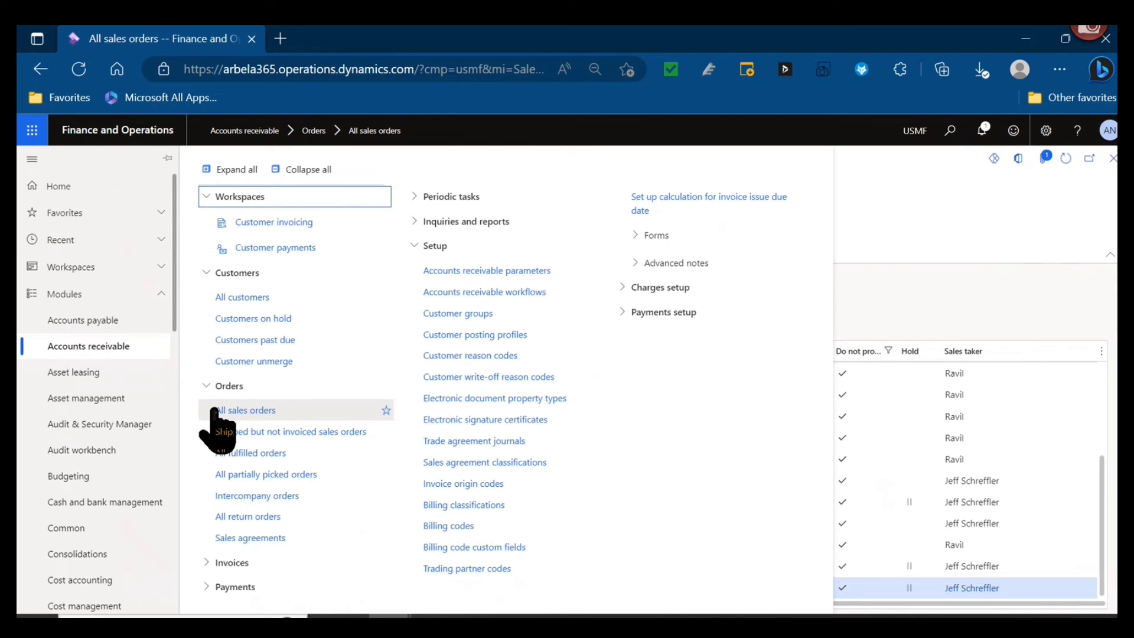
scroll(96, 562, "down", 8)
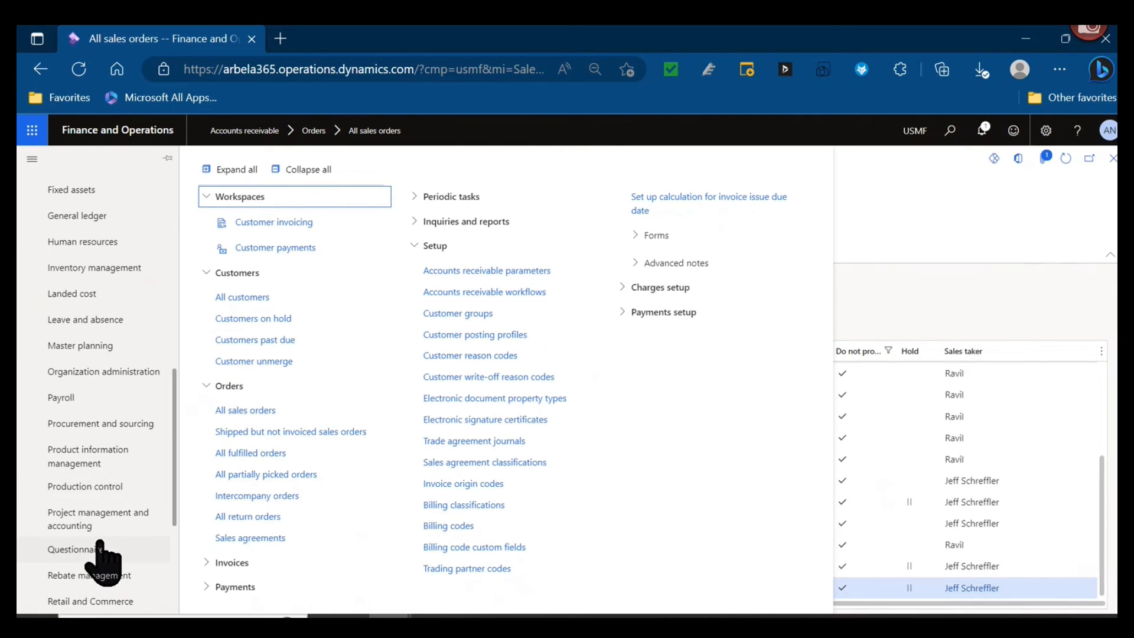
scroll(103, 564, "down", 3)
left_click(106, 451)
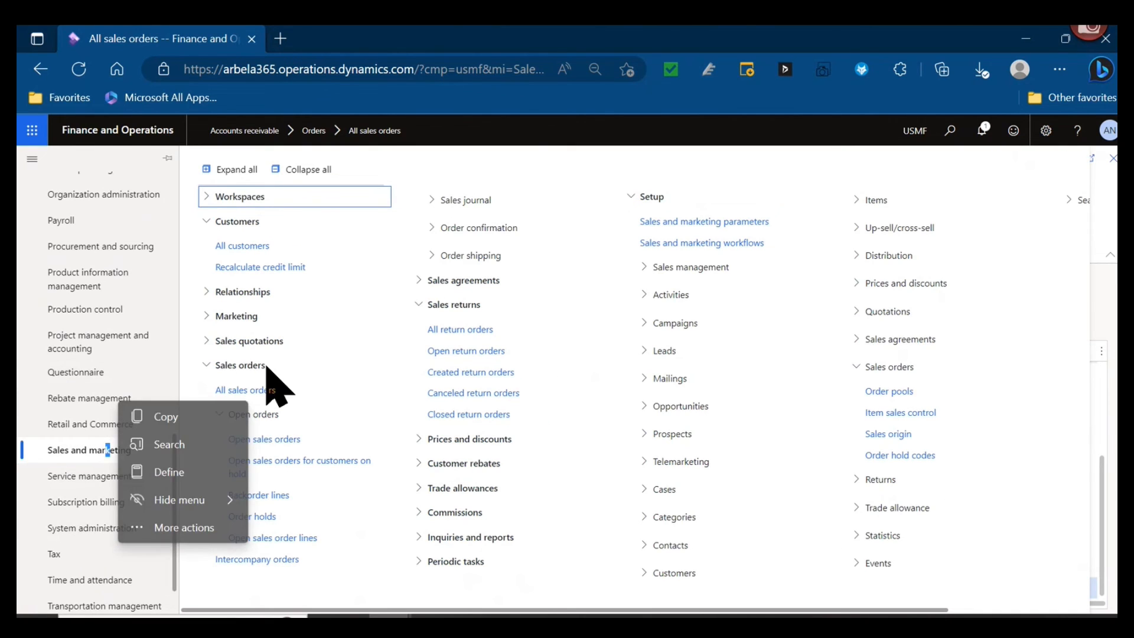
left_click(278, 516)
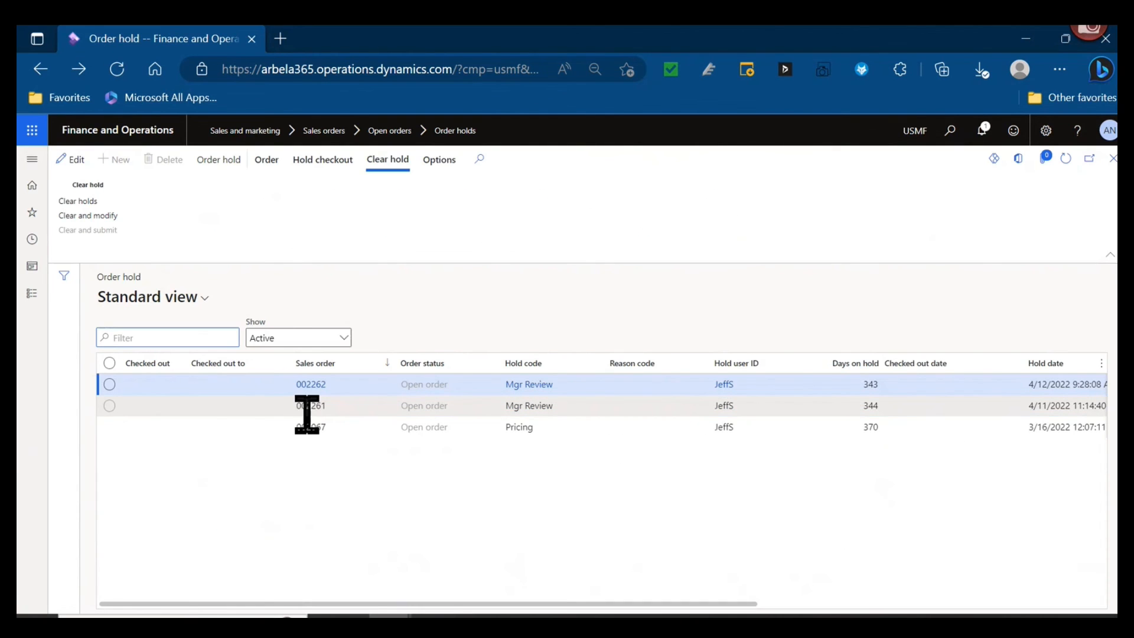
- Check the choices of the Show filter on the order hold list, keeping it on Active
mouse_move(306, 414)
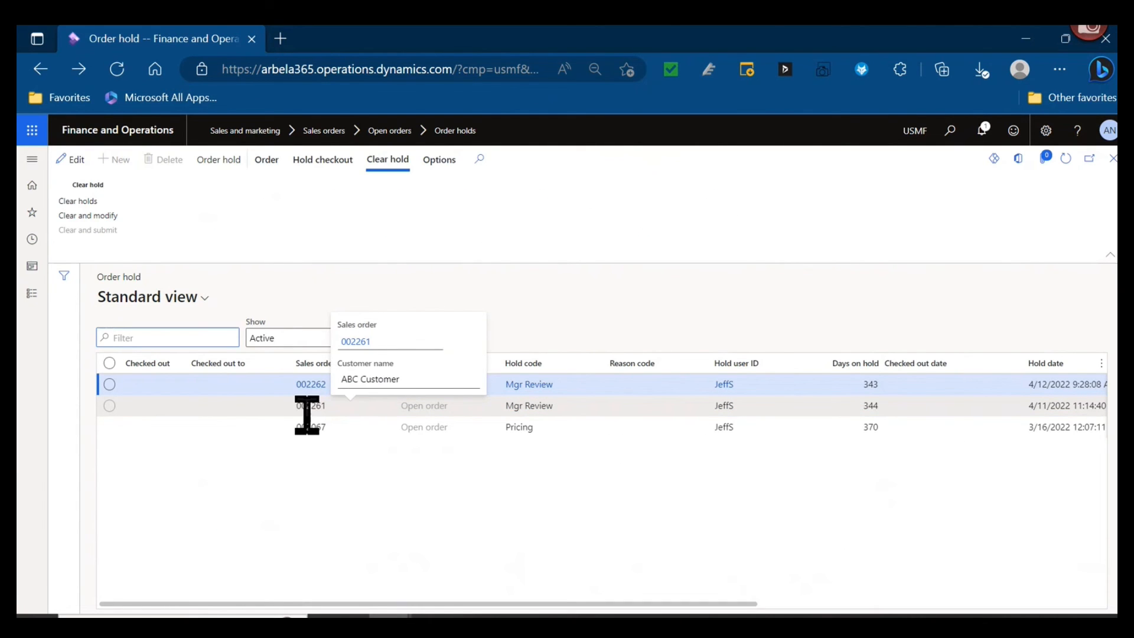
left_click(326, 335)
left_click(399, 511)
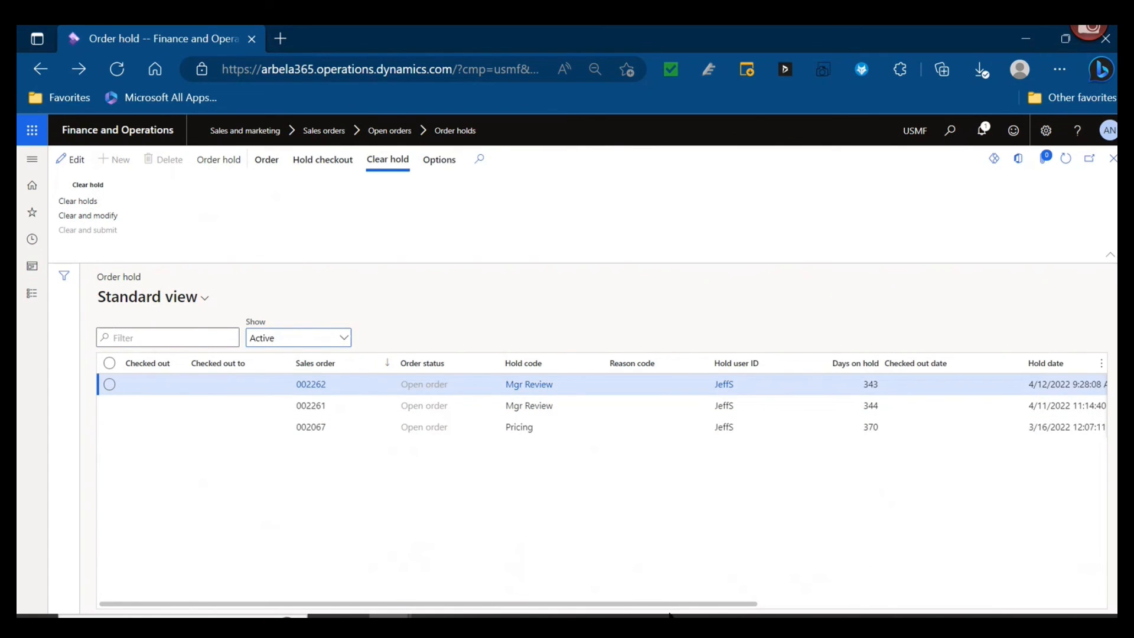
- Show all order holds instead of only active ones and review their cleared status, cleared user and cleared date columns
left_click_drag(669, 614, 640, 609)
left_click(331, 337)
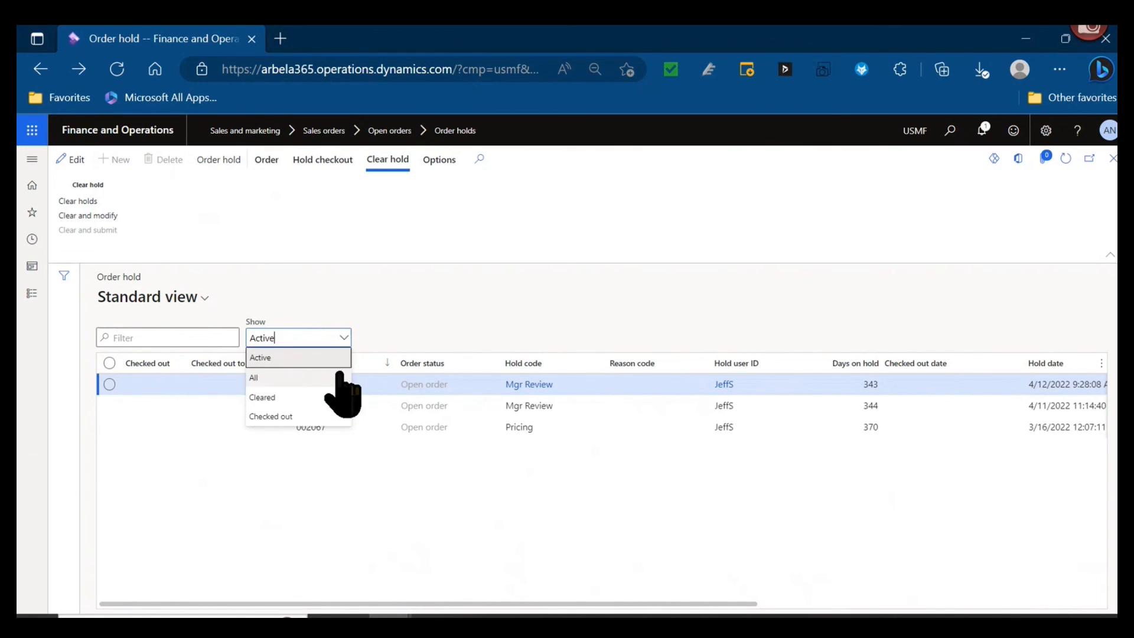
left_click(340, 375)
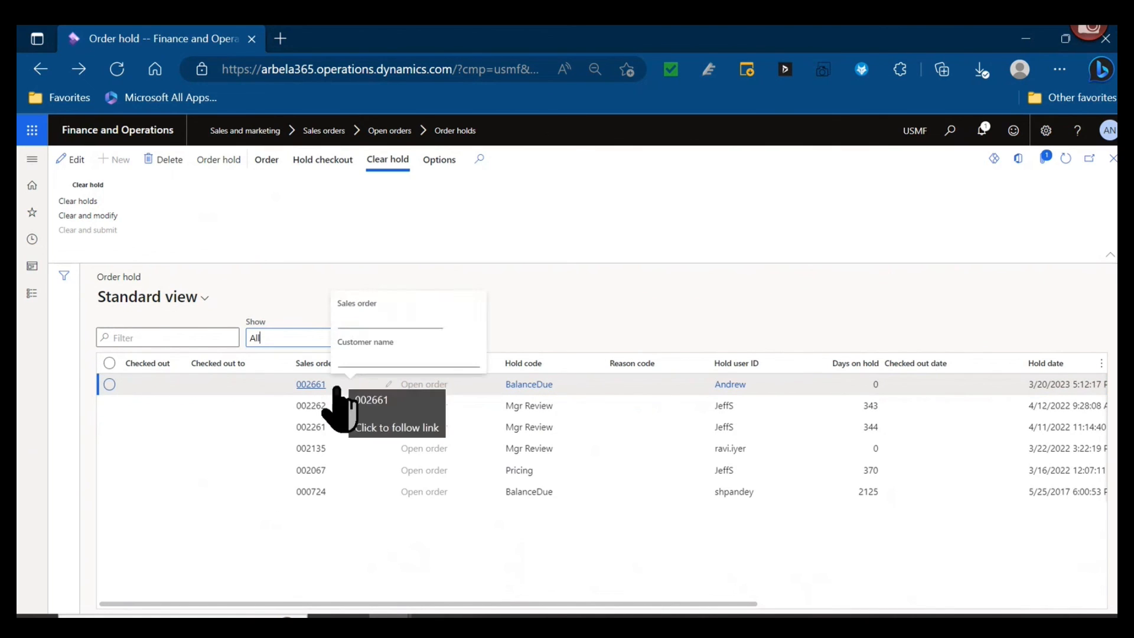
left_click_drag(600, 607, 993, 602)
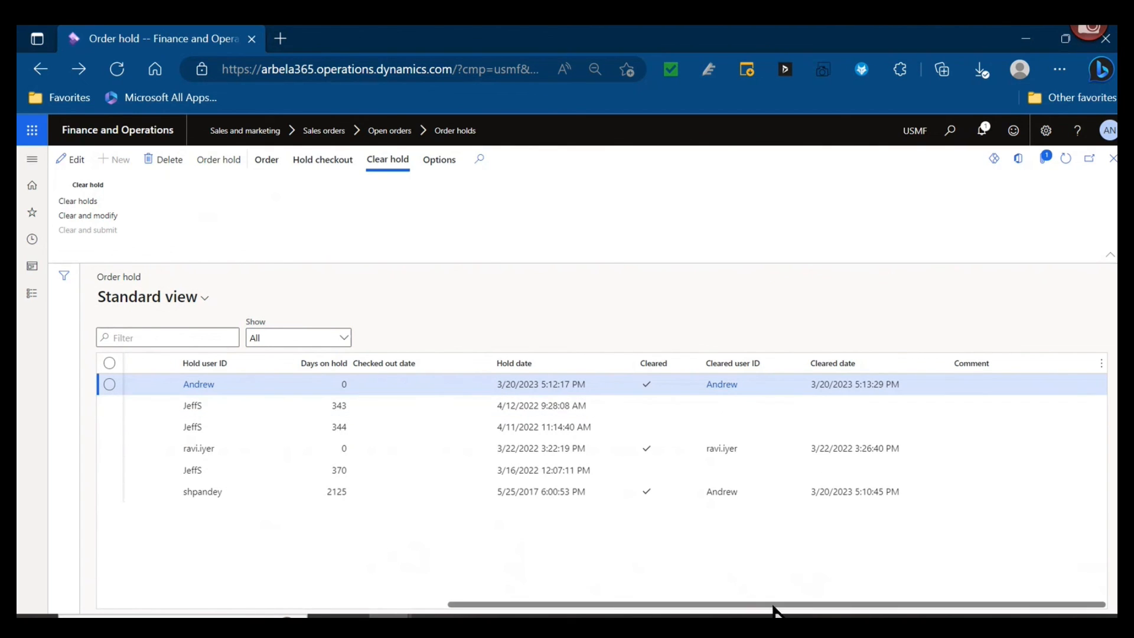
left_click_drag(779, 611, 390, 603)
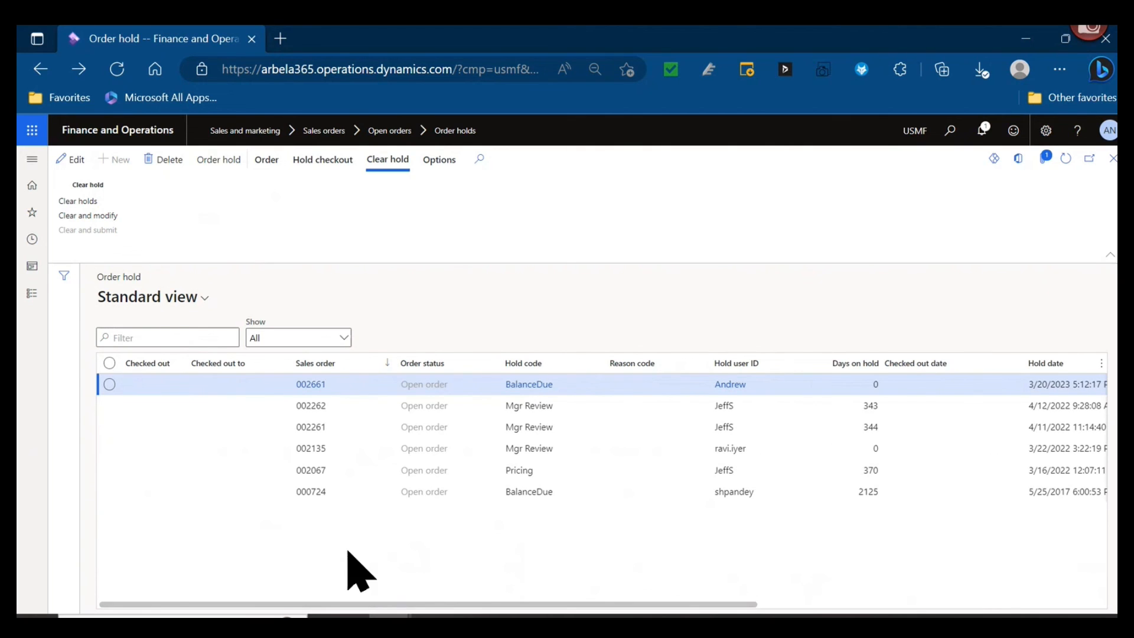
- Open the notes of the selected BalanceDue hold's order, list all note categories, review the order header Delivery note and close the notes
left_click(267, 163)
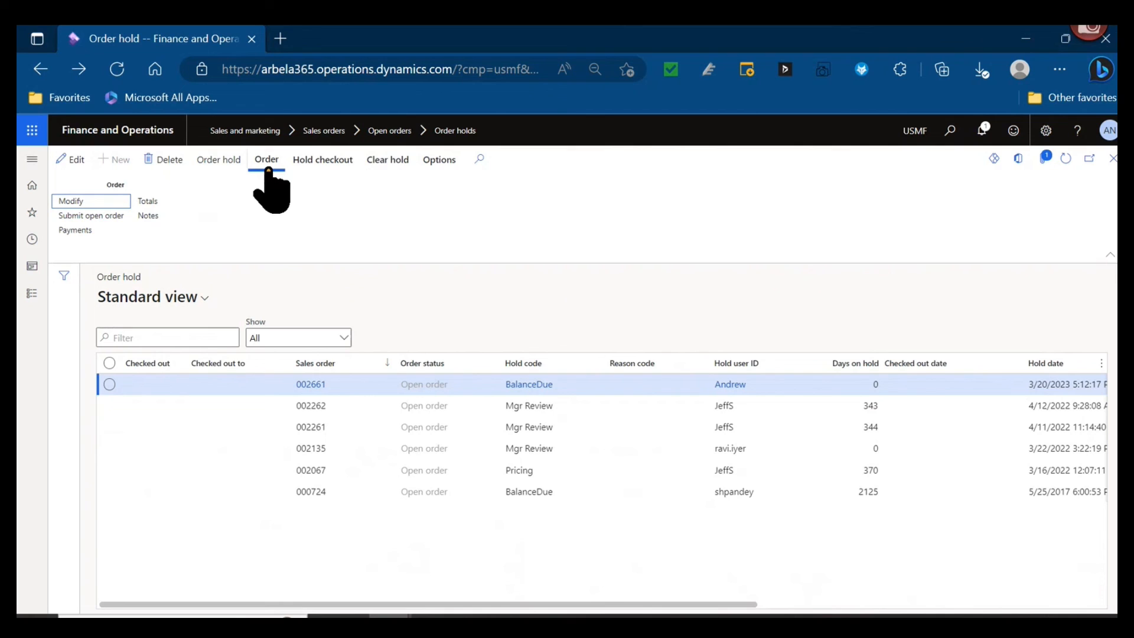
left_click(152, 211)
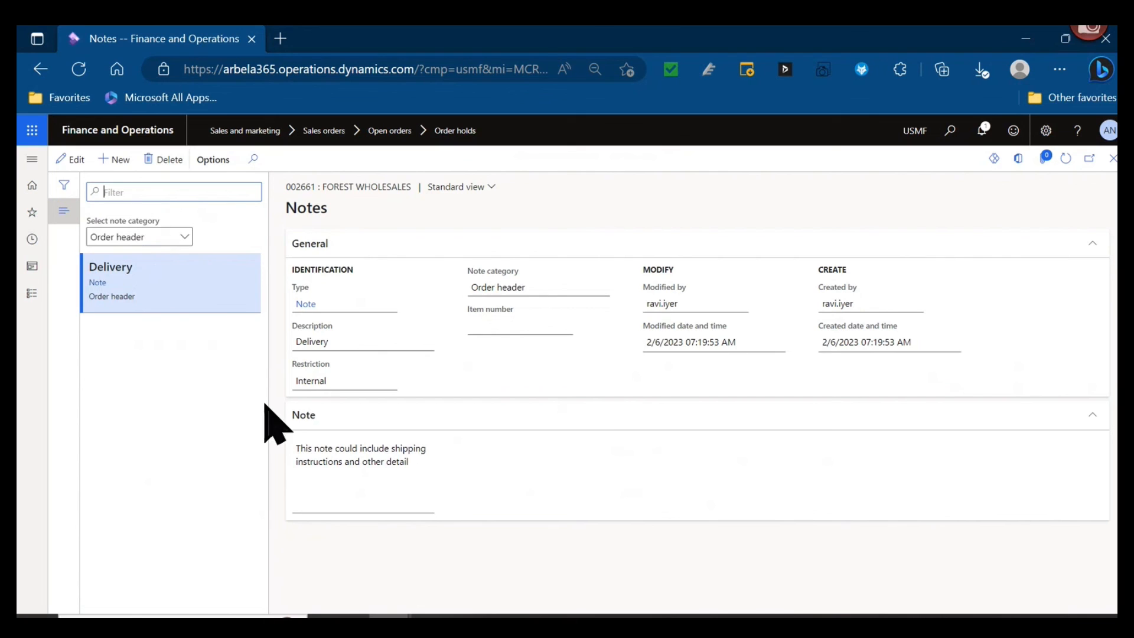
left_click(183, 237)
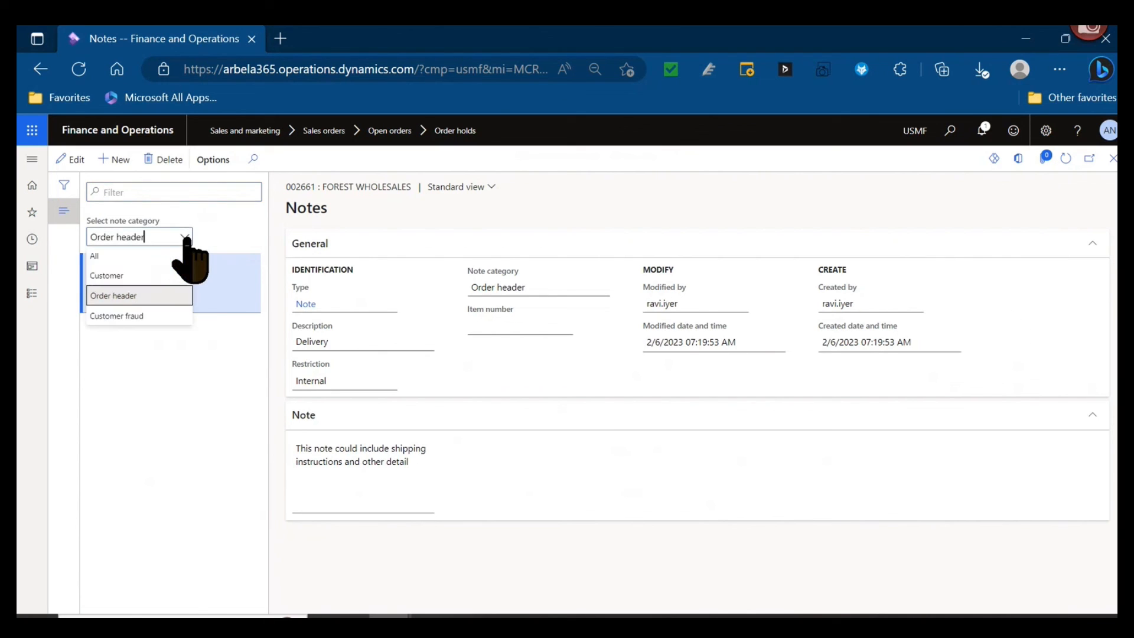
left_click(149, 257)
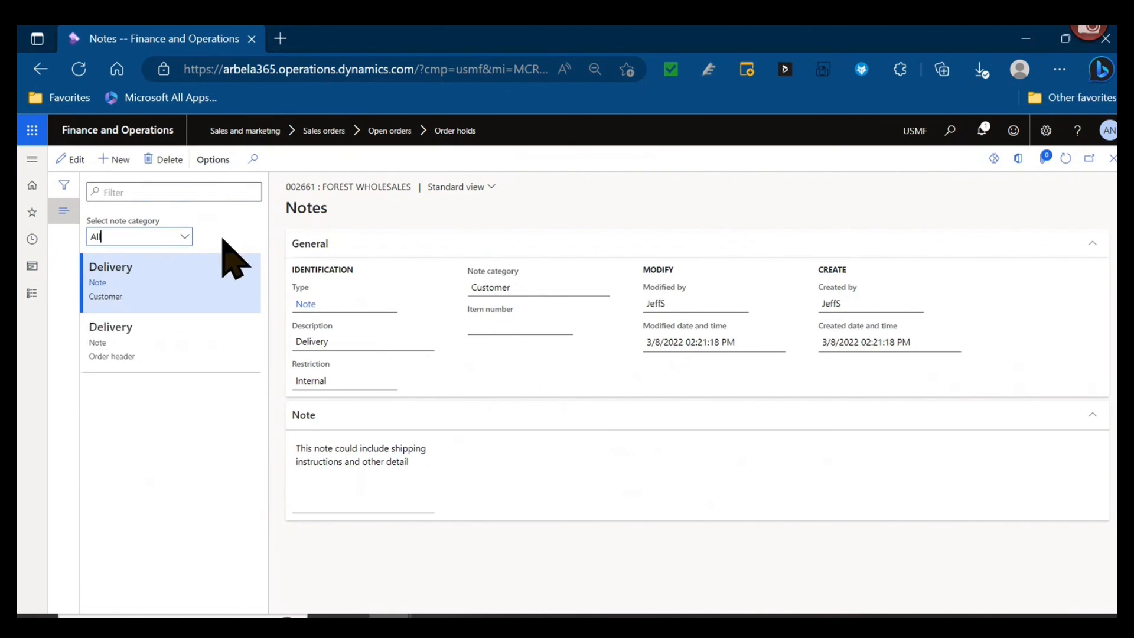
left_click(225, 350)
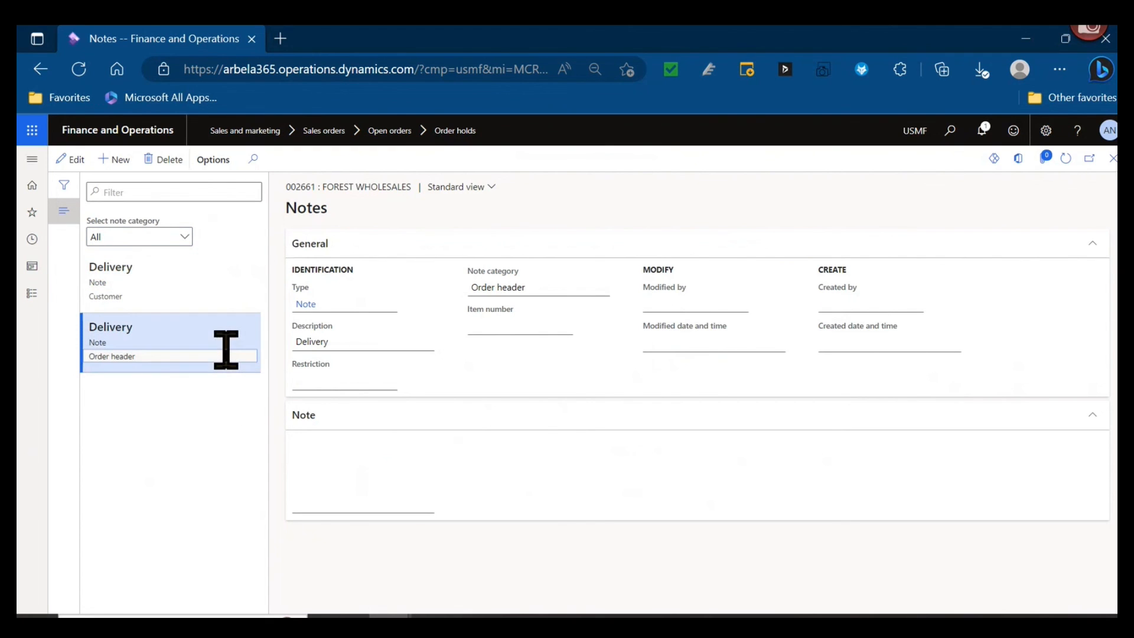
left_click(1113, 158)
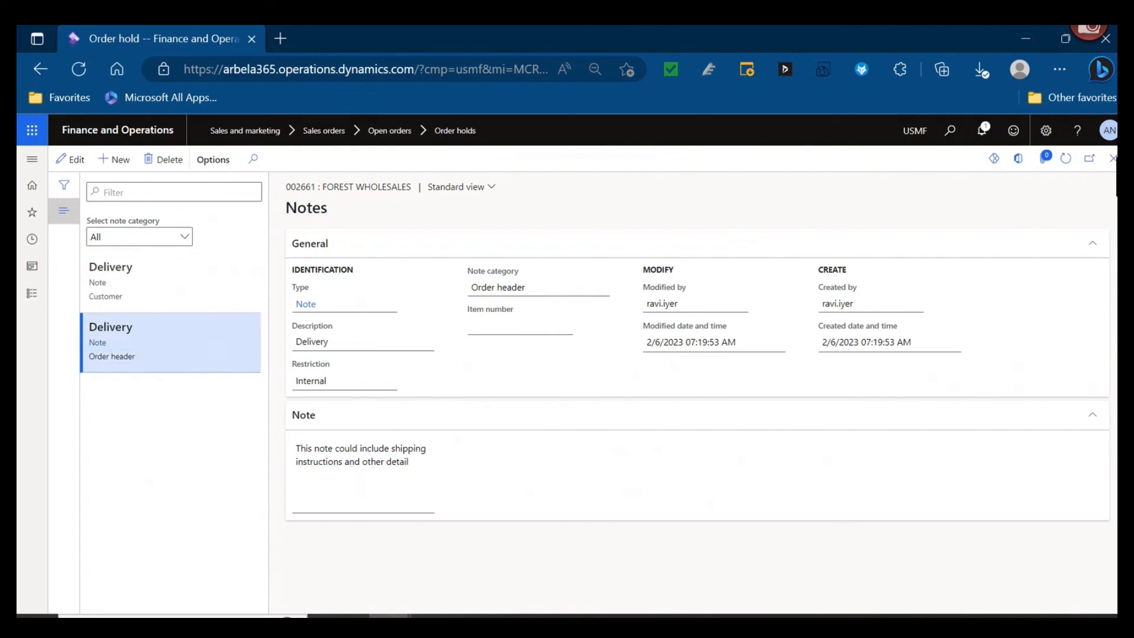